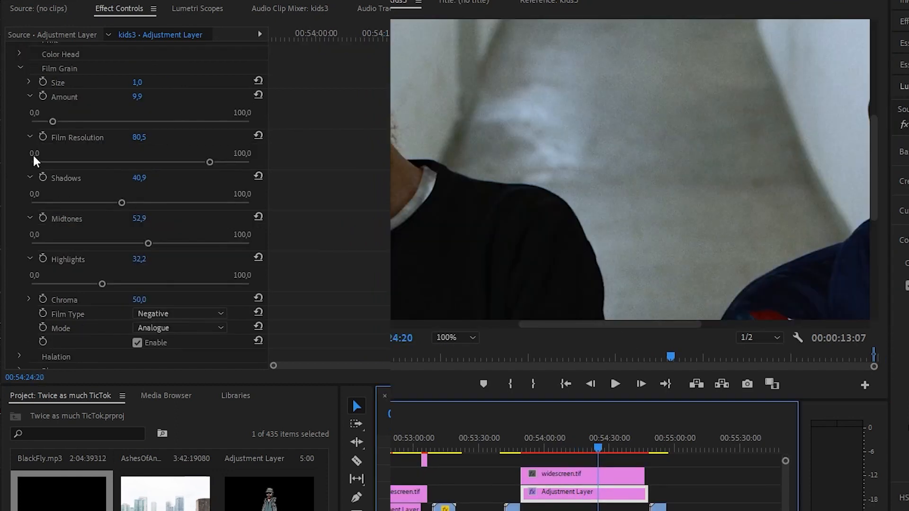
Try a Film Grain Size of 12 in the adjustment layer's Dehancer Pro effect
left_click(19, 69)
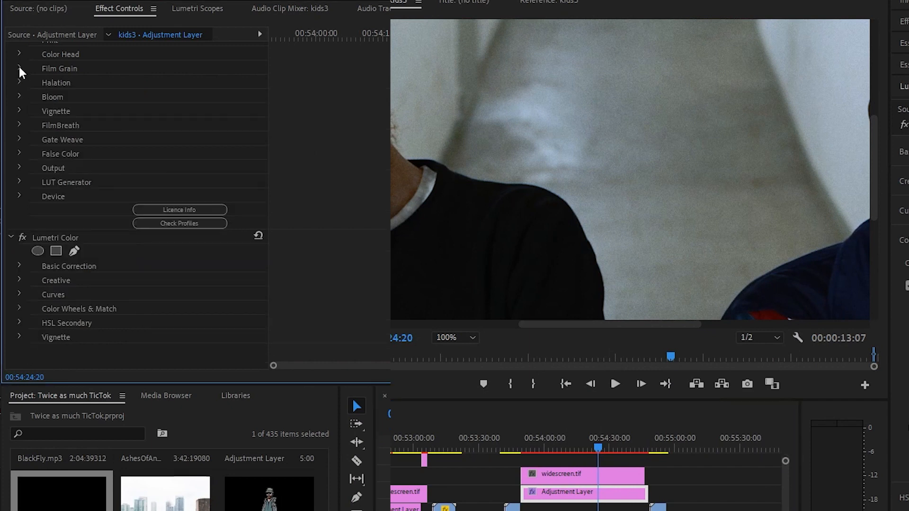
left_click(20, 69)
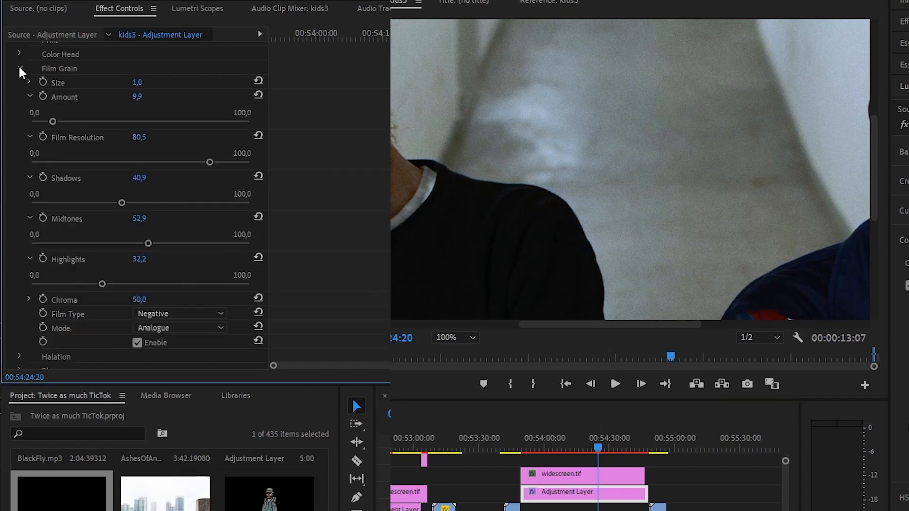
left_click(137, 83)
type("12")
key("Return")
Restore the Film Grain Size to 1 and slightly lower the Film Resolution
left_click(142, 82)
type("1")
key("Return")
mouse_move(209, 161)
left_mouse_down()
mouse_move(78, 163)
mouse_move(194, 161)
left_mouse_up()
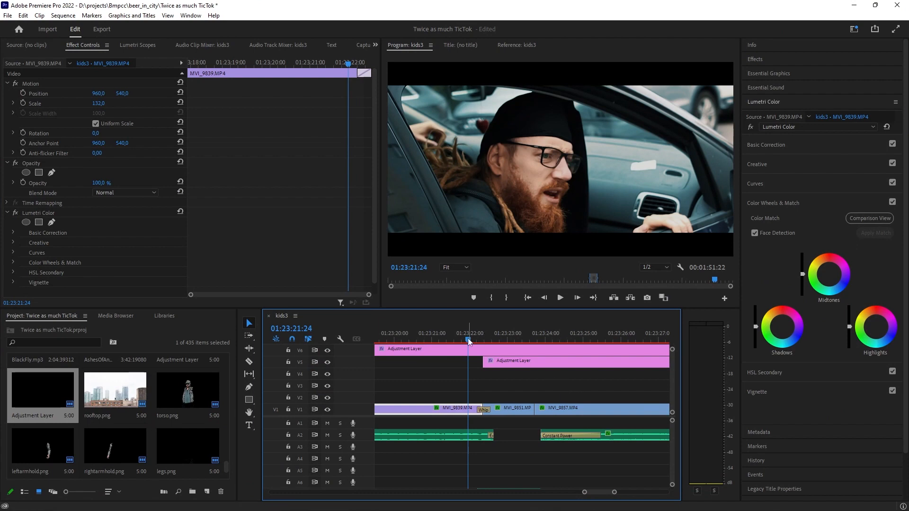
Play the kids3 sequence from about 01:23:21:08 through the Whip transition between the V1 clips
left_click_drag(467, 338, 444, 357)
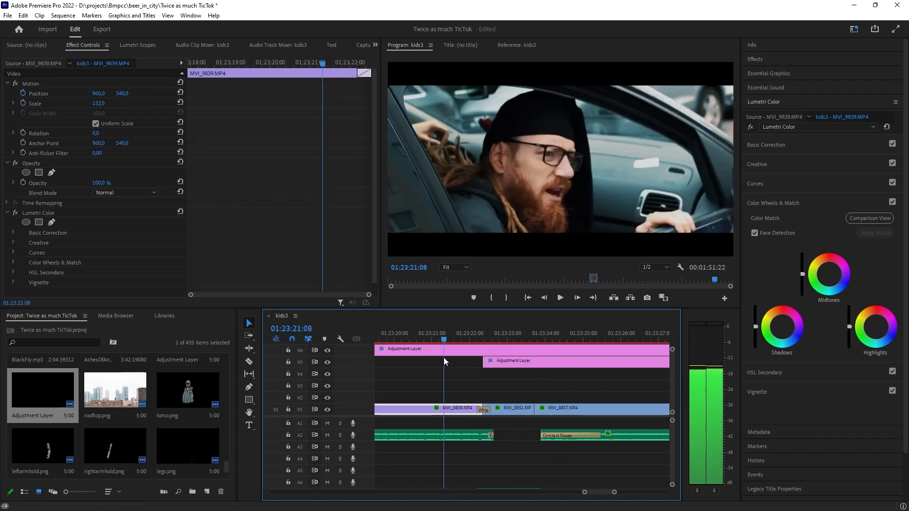
left_click(562, 297)
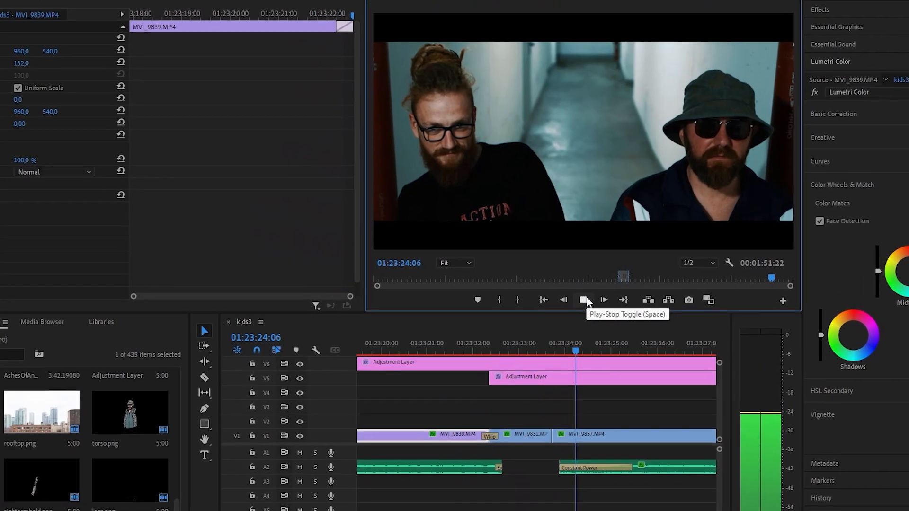
left_click(564, 298)
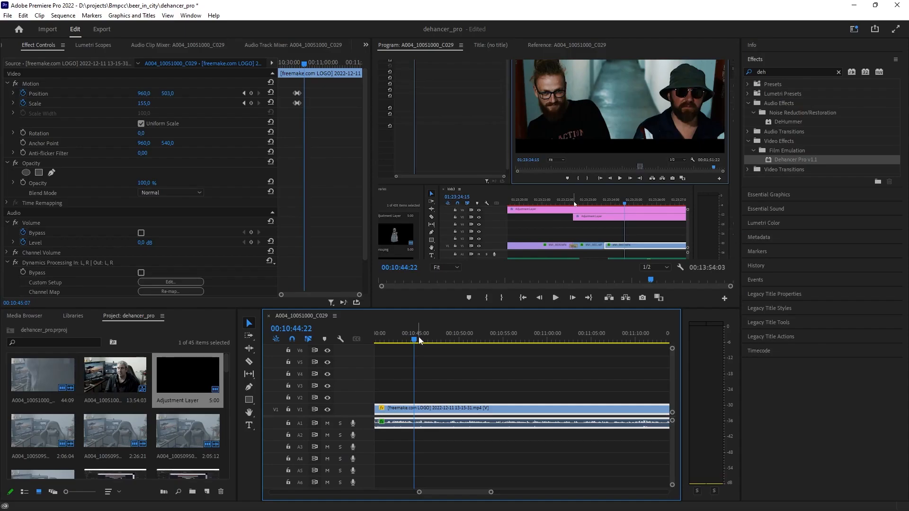
In the dehancer_pro project, cut the V1 clip at about 00:10:55:00 with the Razor tool
left_click_drag(415, 340, 495, 340)
left_click(249, 361)
left_click(504, 408)
Place the Adjustment Layer on V2 over the cut and apply Dehancer Pro v1.1 to it
left_click_drag(187, 376, 494, 397)
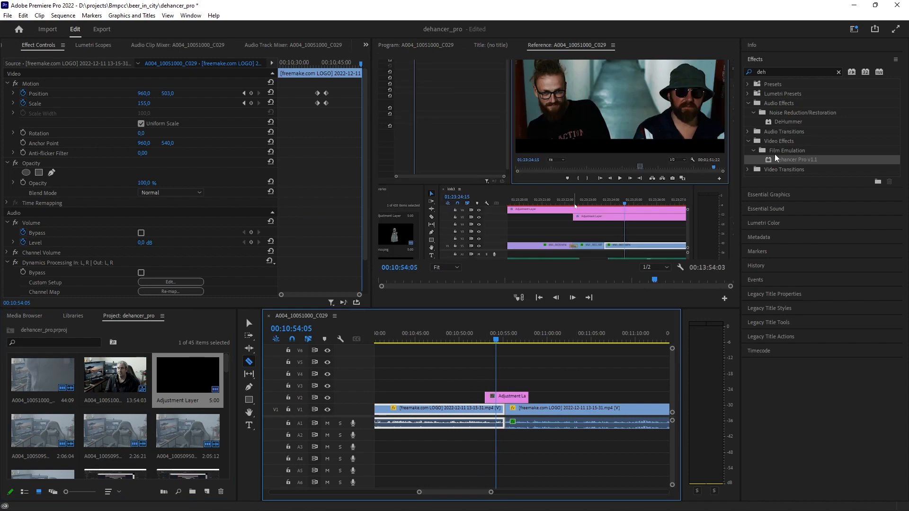
left_click_drag(770, 160, 521, 396)
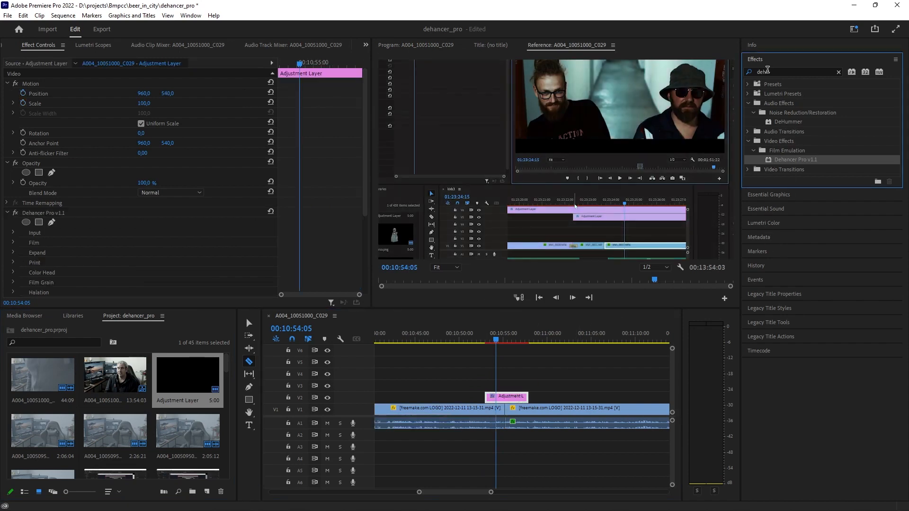
Clear the effects search and add the Whip transition from the Slide category at the V1 cut
left_click_drag(767, 71, 737, 78)
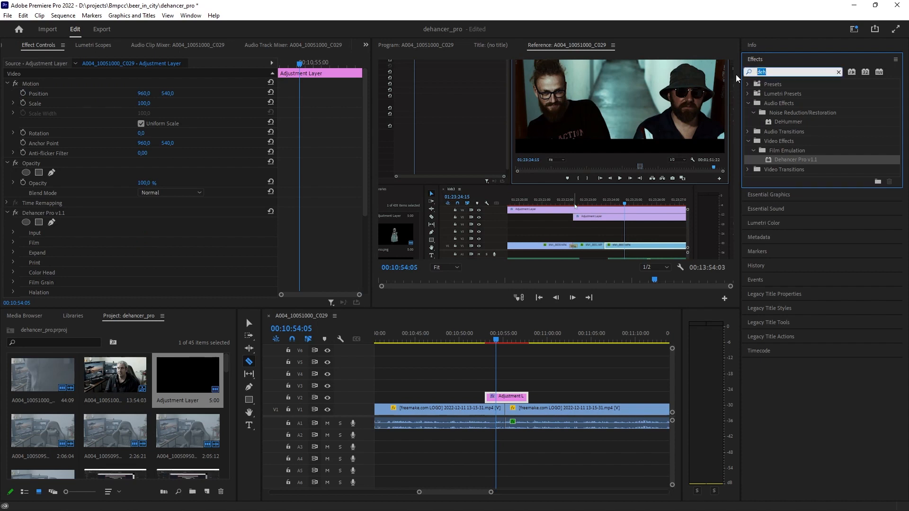
key("BackSpace")
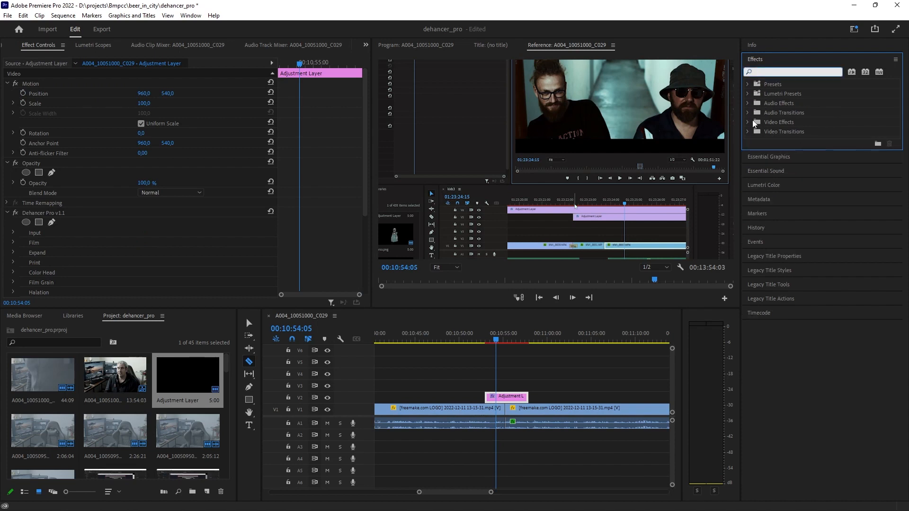
left_click(748, 132)
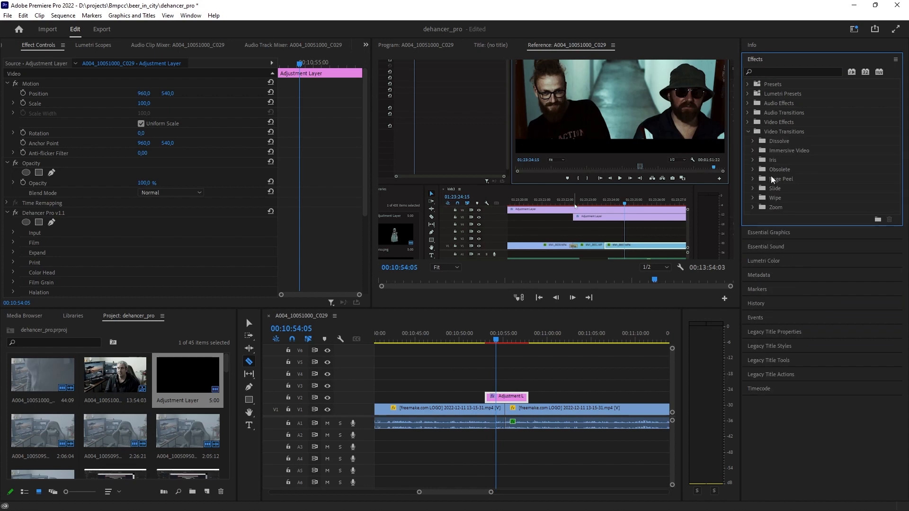
left_click(753, 188)
left_click_drag(778, 248, 506, 410)
Move the playhead onto the Whip transition to inspect the join under the adjustment layer
left_click(498, 341)
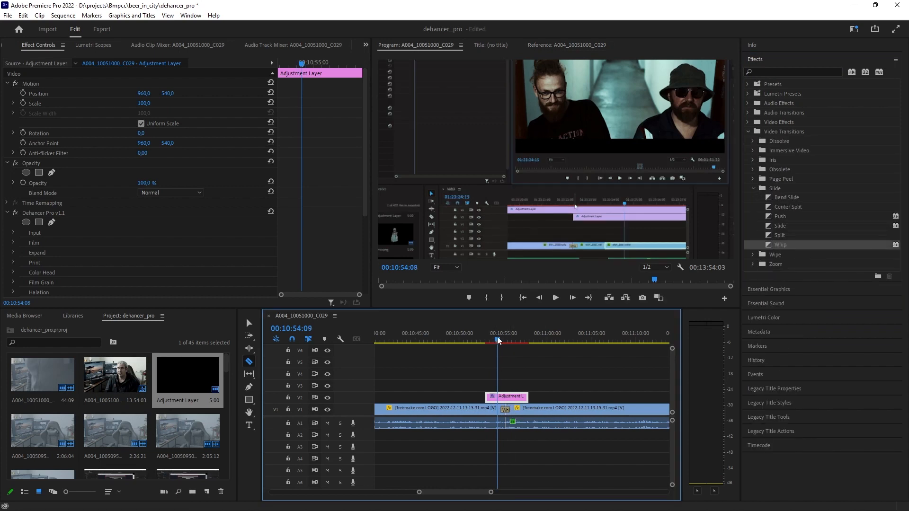
left_click_drag(499, 341, 505, 343)
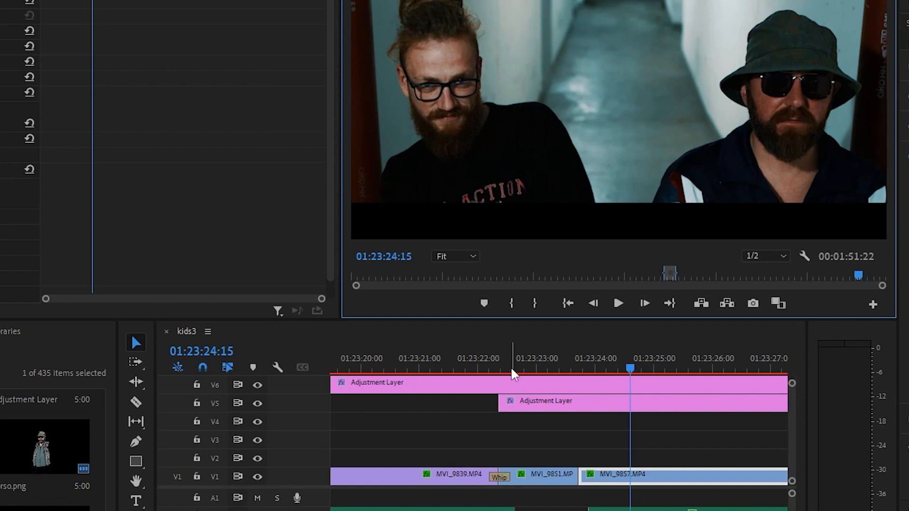
left_click(497, 363)
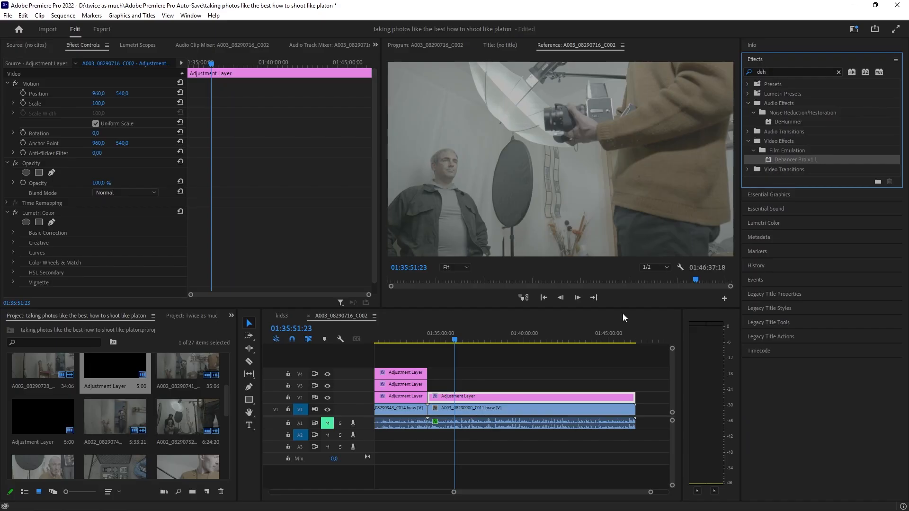
Apply Dehancer Pro v1.1 to the adjustment layer above the A003_08290900_C011 clip and set its Film Profile to Kodak Portra 160
left_click_drag(622, 313, 507, 394)
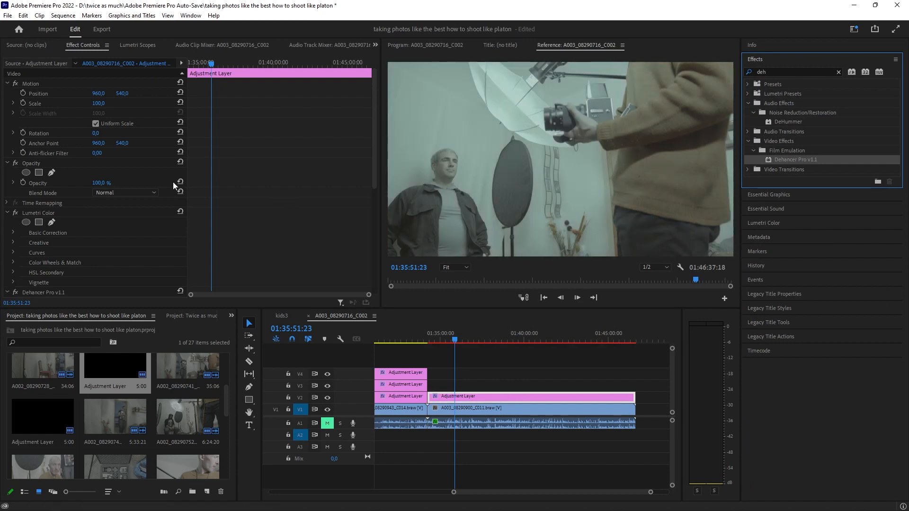
scroll(152, 231, "down", 5)
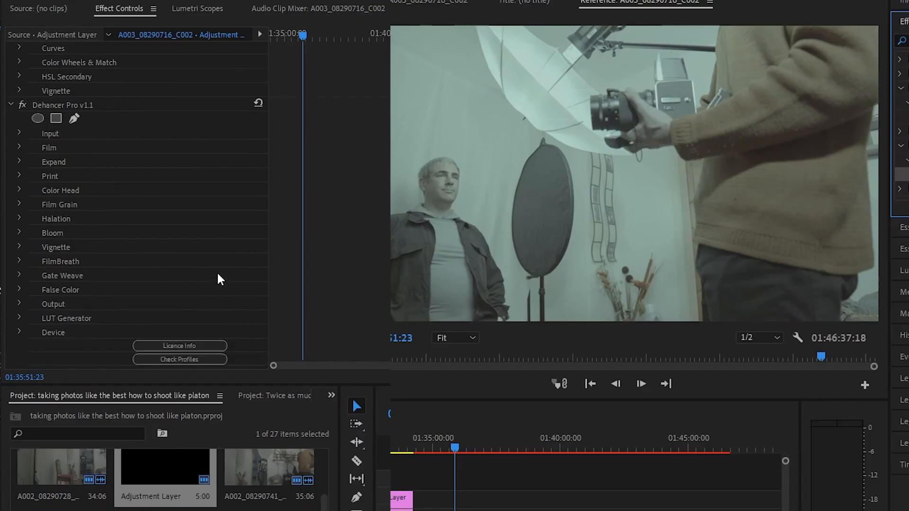
scroll(160, 232, "up", 1)
left_click(19, 173)
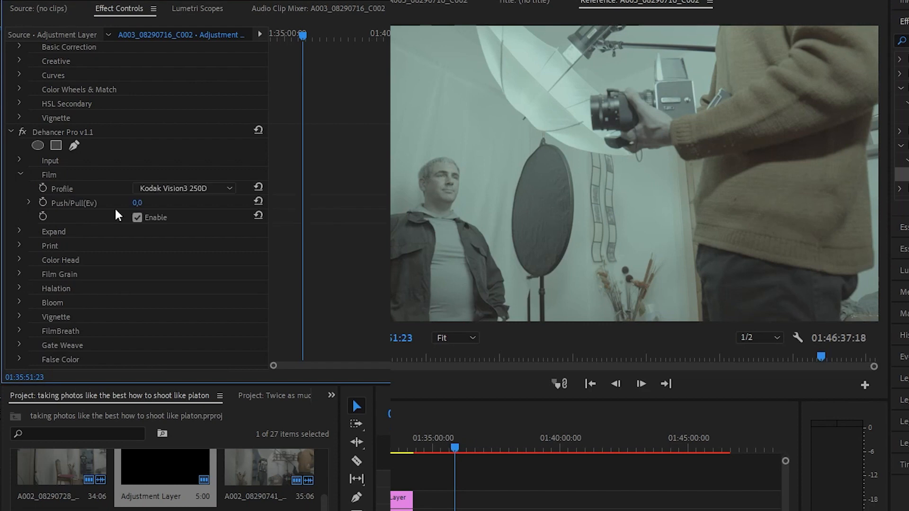
left_click(223, 187)
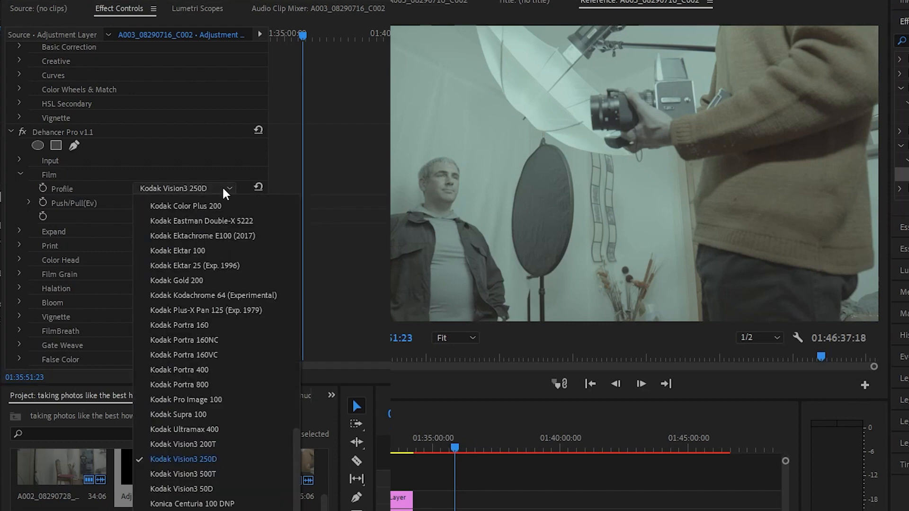
left_click(223, 188)
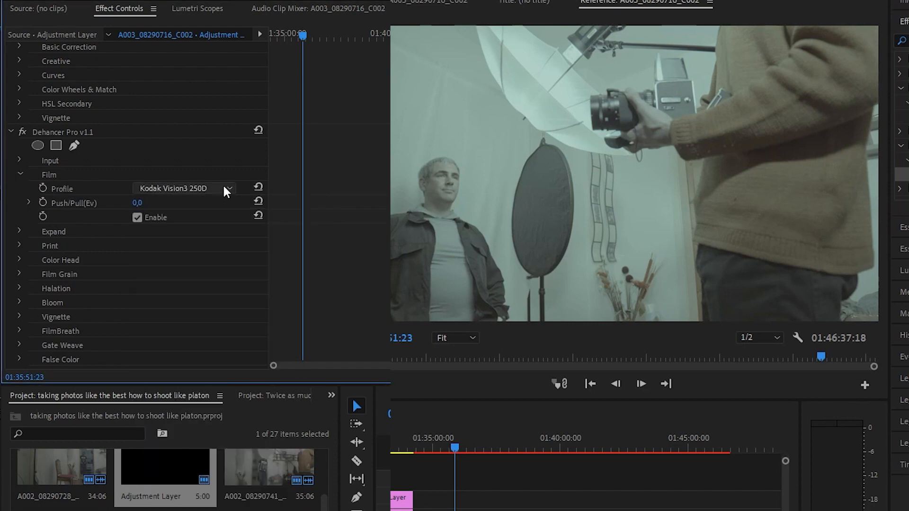
left_click(223, 188)
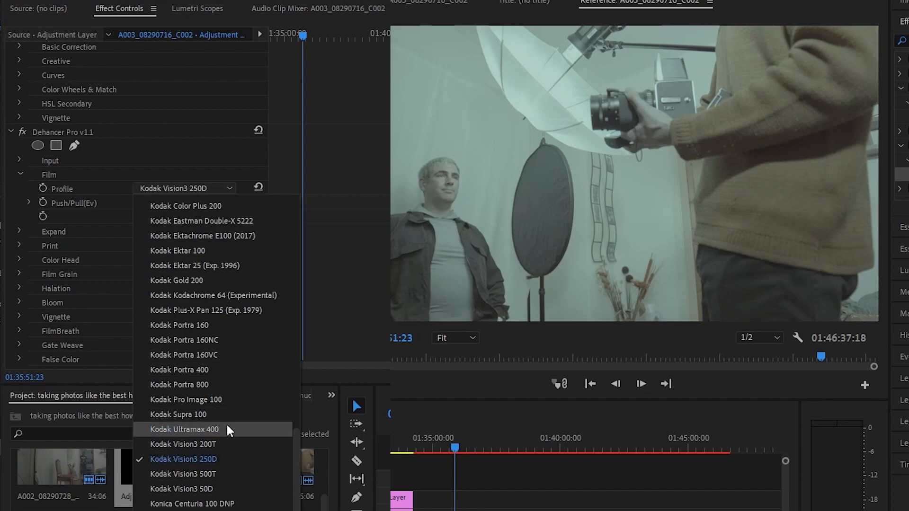
left_click(177, 324)
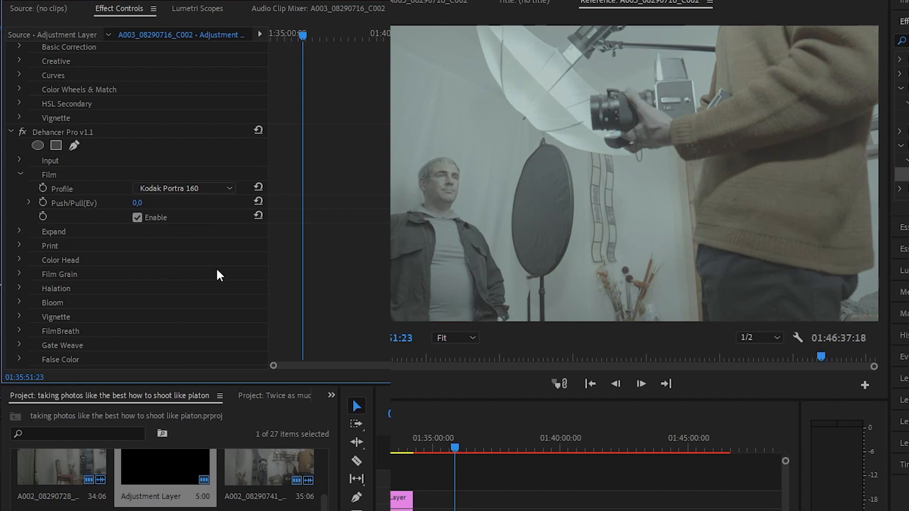
Set the Dehancer input Source to Choose Camera and the Camera to Blackmagic Design / Pocket Cinema Camera 6K / Film Gen4 ISO 3200
left_click(19, 160)
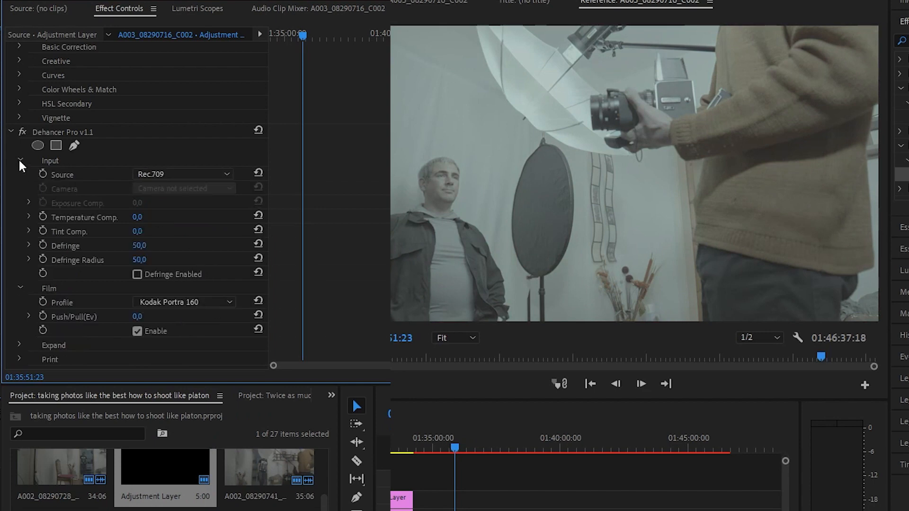
left_click(225, 175)
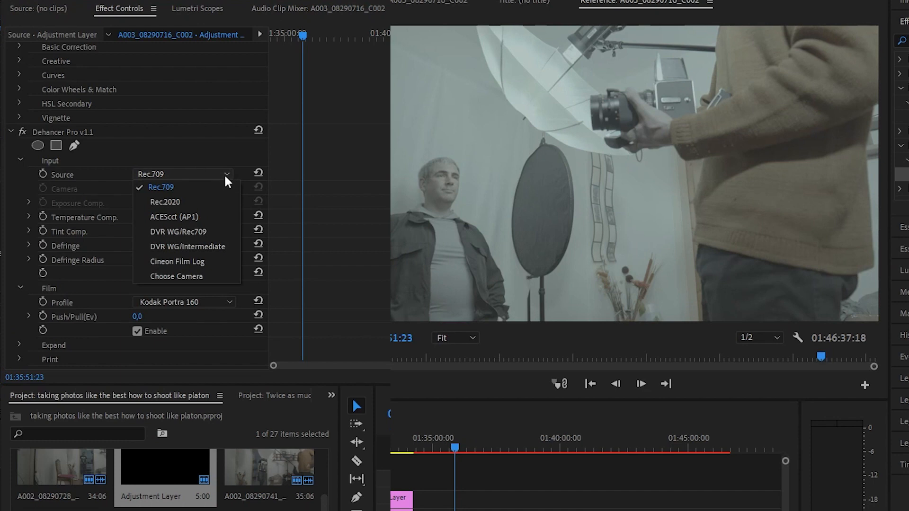
left_click(194, 276)
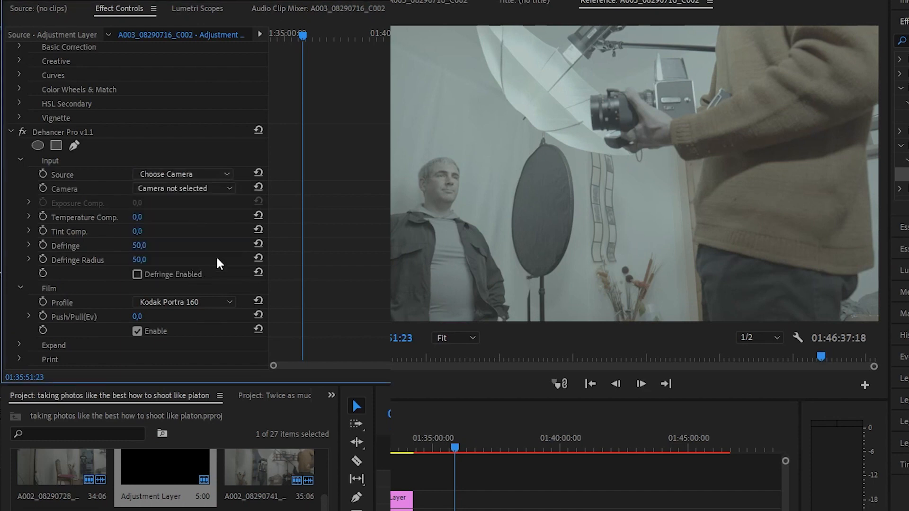
left_click(228, 189)
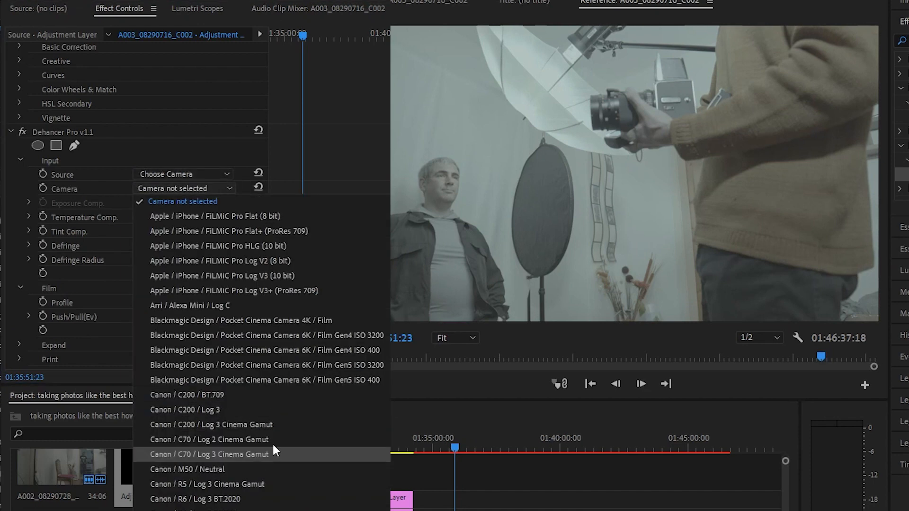
left_click(299, 333)
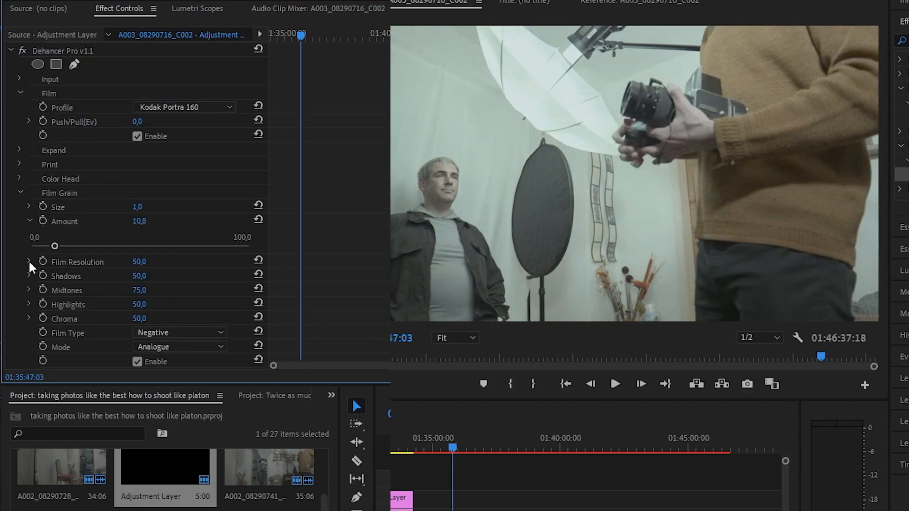
Set the Film Grain's Film Resolution to 68.7 and its Shadows to 23.8
left_click(28, 259)
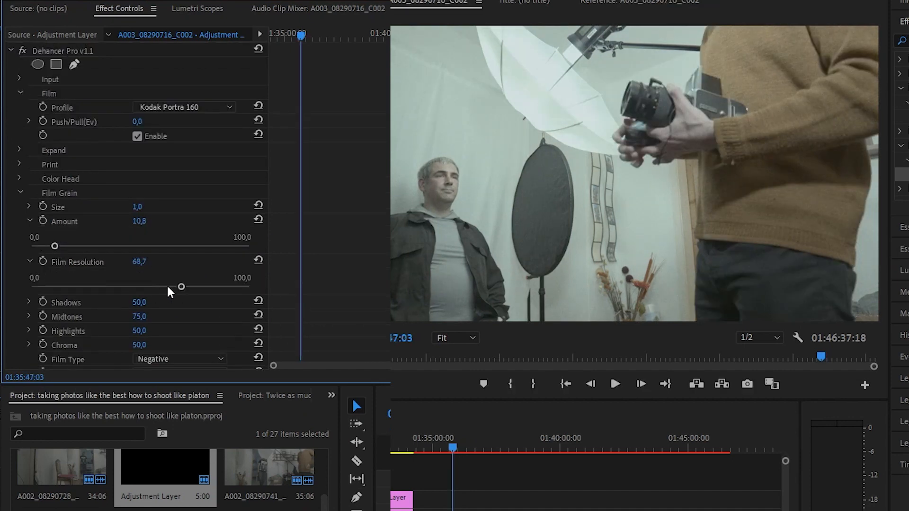
left_click(28, 301)
left_click_drag(142, 327, 94, 325)
Set the Film Grain's Midtones to 26.3 and its Highlights to 22.6
scroll(105, 298, "down", 3)
left_click(28, 261)
left_click_drag(195, 287, 89, 287)
left_click(28, 302)
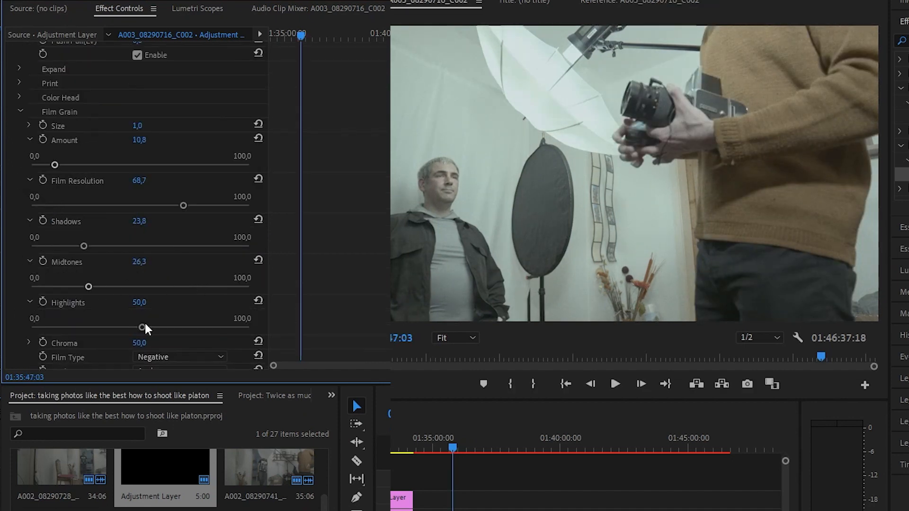
left_click_drag(141, 326, 81, 326)
Play the footage from a point slightly further along the sequence to preview the film grain
scroll(75, 242, "down", 3)
left_click_drag(453, 446, 460, 445)
key("space")
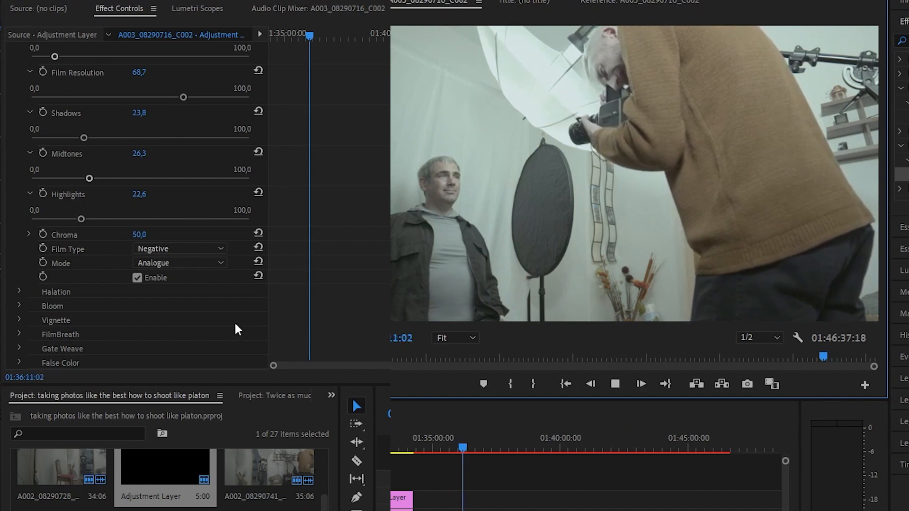
Set the Halation Source Limiter to 12, Background Gain to 96, Smoothness to 19 and Local Diffusion to 25
scroll(120, 312, "down", 1)
scroll(119, 311, "down", 1)
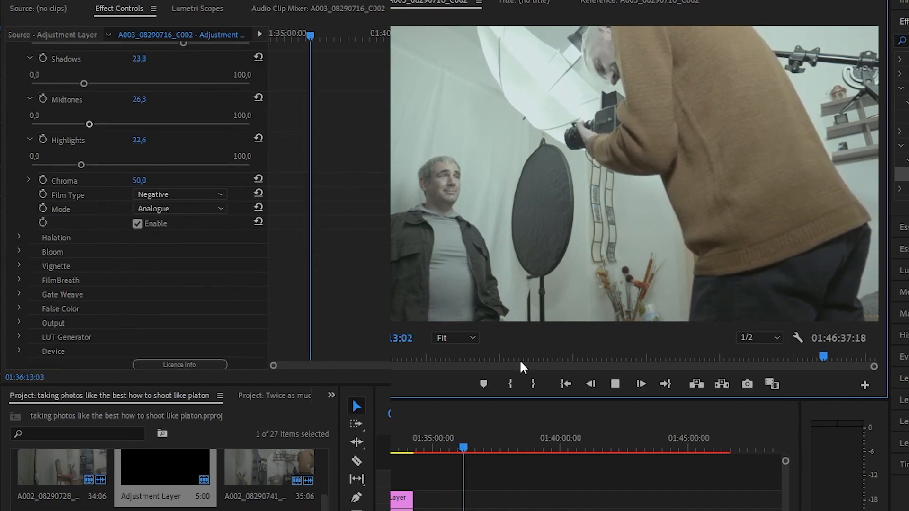
left_click(18, 236)
scroll(211, 296, "down", 2)
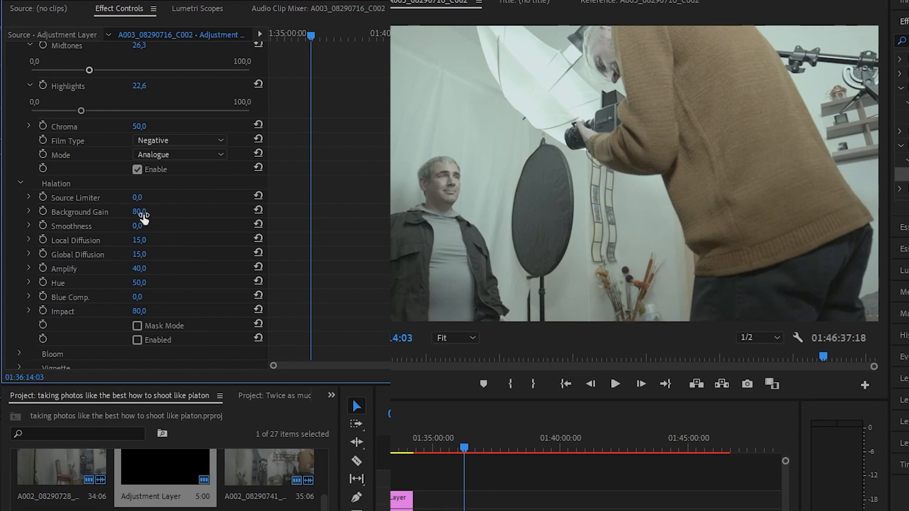
left_click_drag(140, 198, 158, 240)
Set the Halation Global Diffusion to 28, Amplify to 58, Hue to 60, Blue Comp. to 12 and Impact to 92
left_click_drag(150, 254, 148, 269)
left_click_drag(139, 283, 143, 297)
left_click_drag(139, 311, 145, 311)
Enable Halation in Dehancer Pro and play the footage to preview its effect
left_click(615, 384)
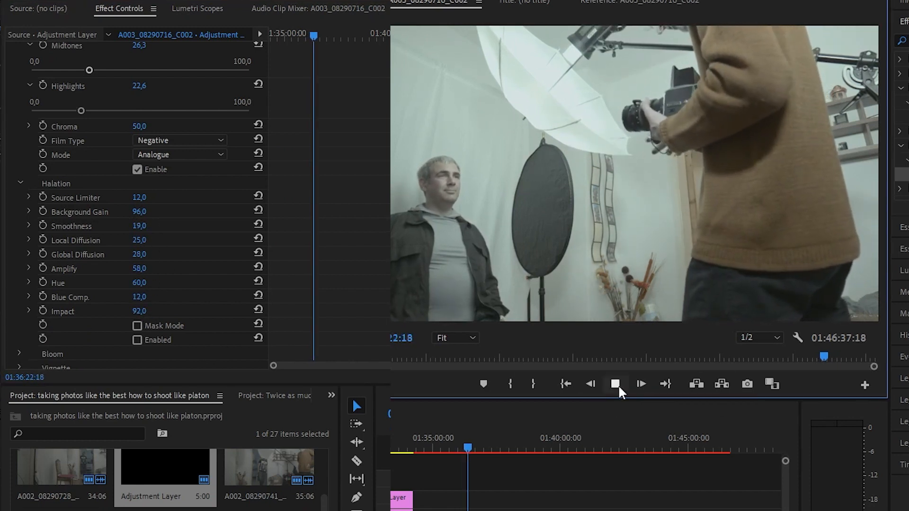
left_click(615, 384)
left_click(18, 187)
left_click(18, 190)
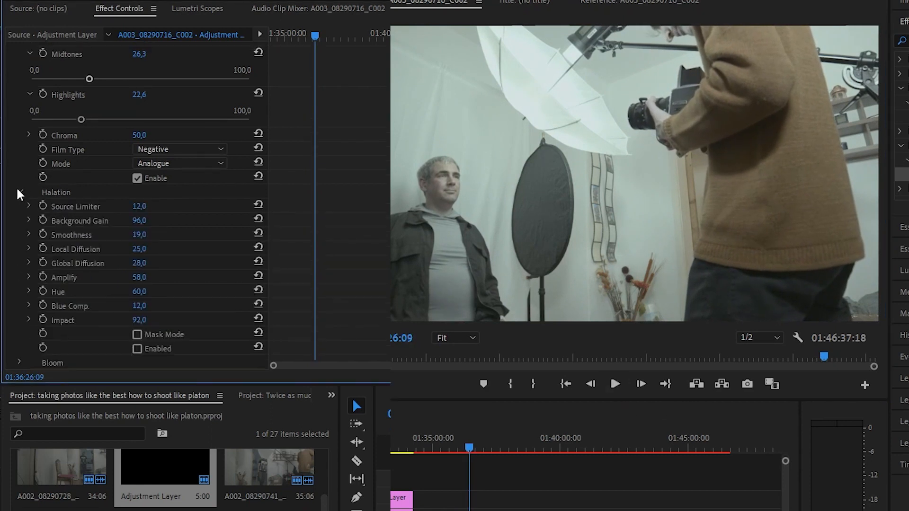
scroll(179, 303, "down", 1)
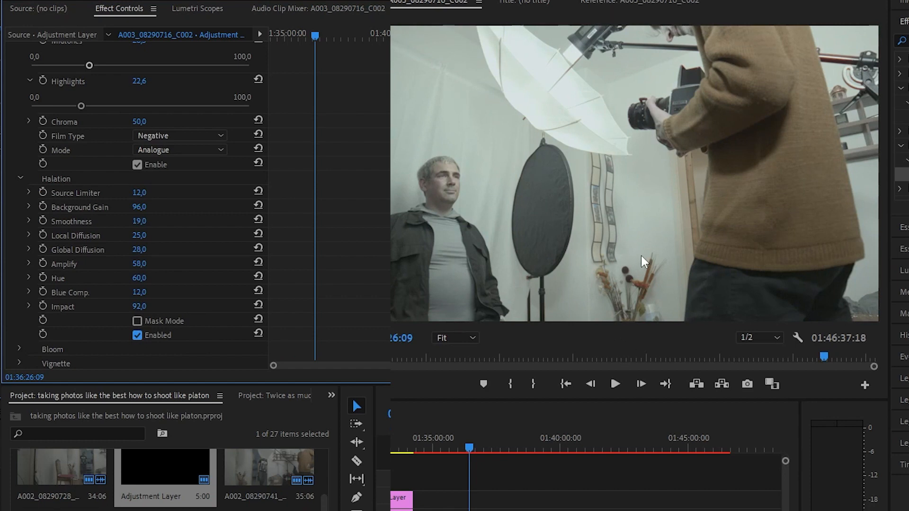
left_click(612, 383)
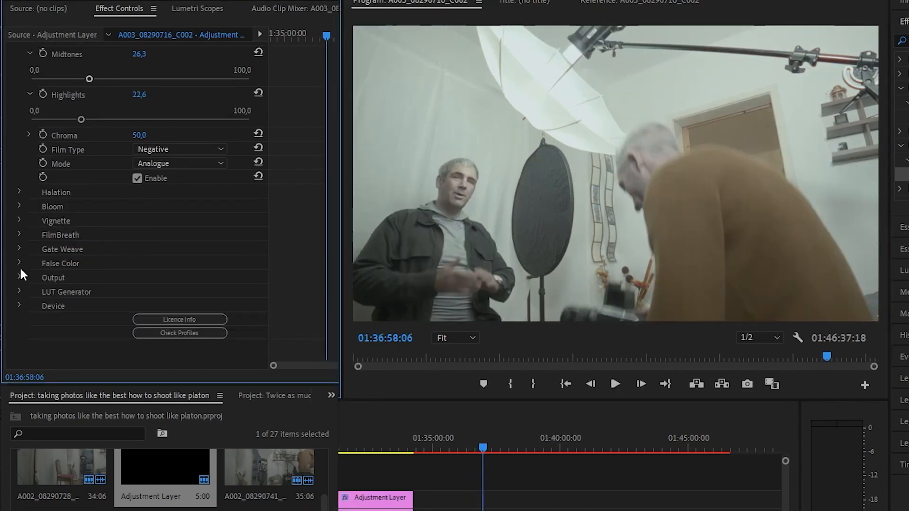
Try to export the adjustment layer's Dehancer Pro look as a LUT with the LUT Generator
left_click(19, 263)
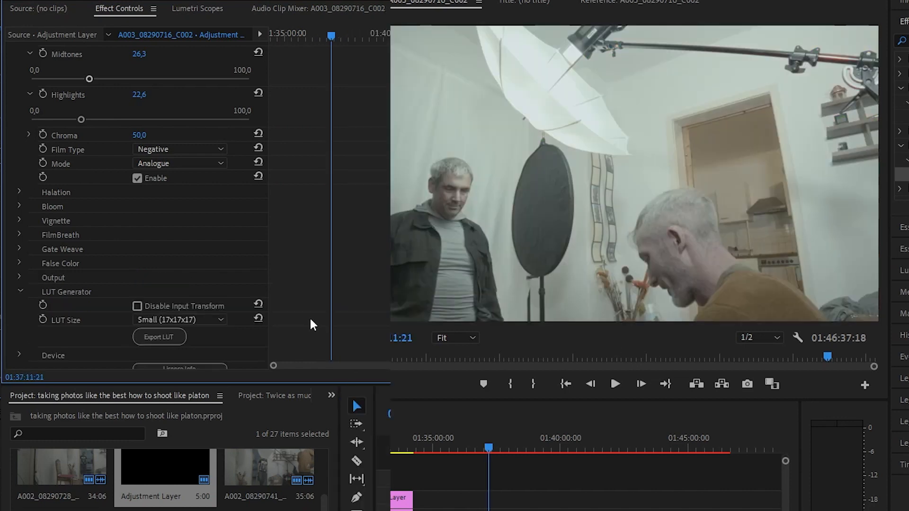
scroll(199, 312, "down", 2)
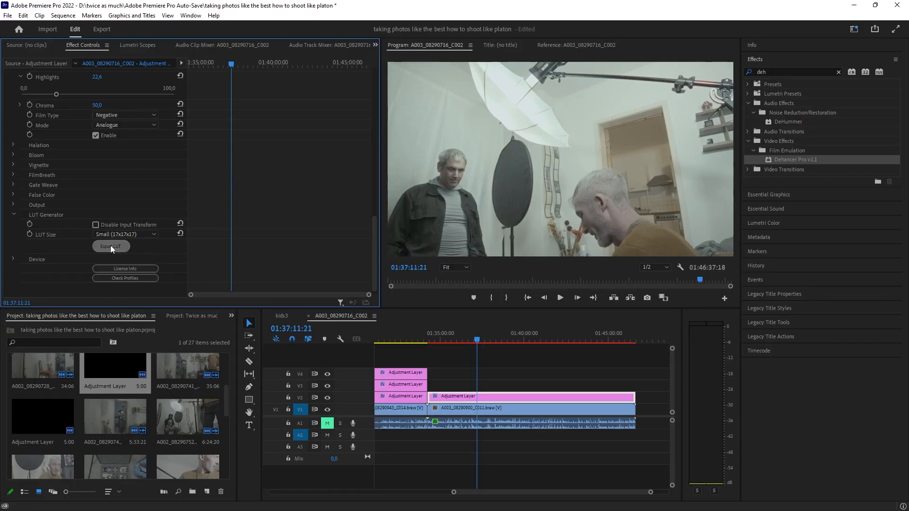
left_click(110, 246)
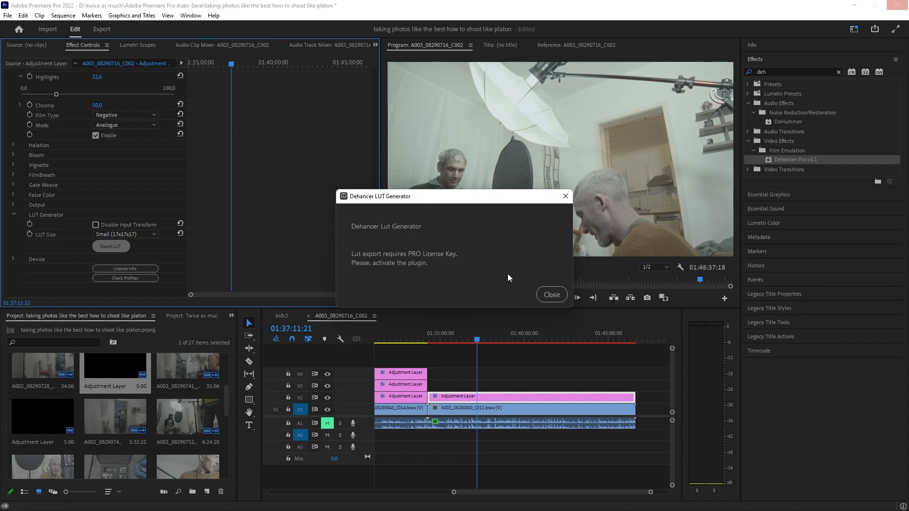
left_click(551, 295)
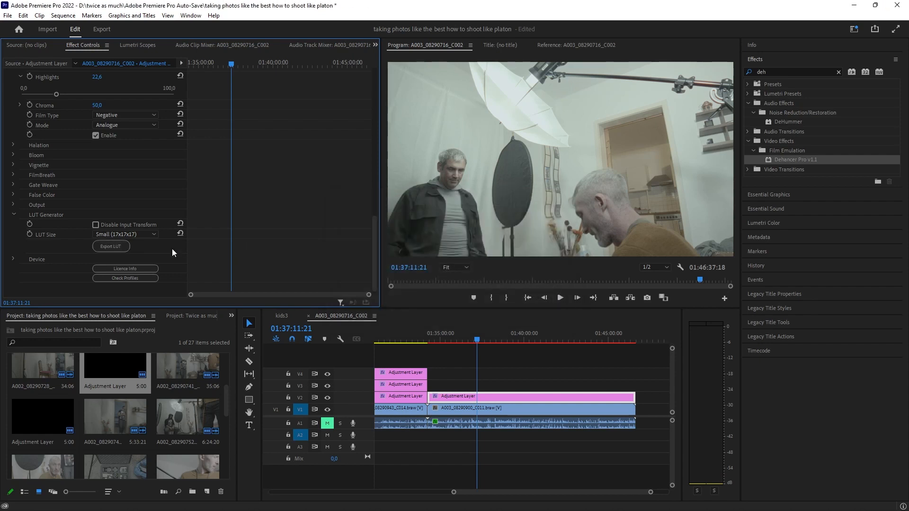
scroll(155, 255, "down", 1)
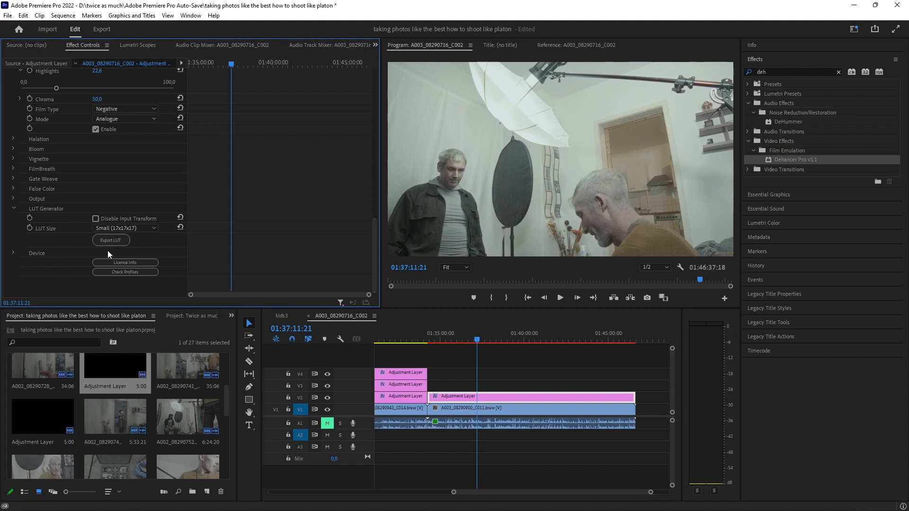
scroll(168, 261, "up", 3)
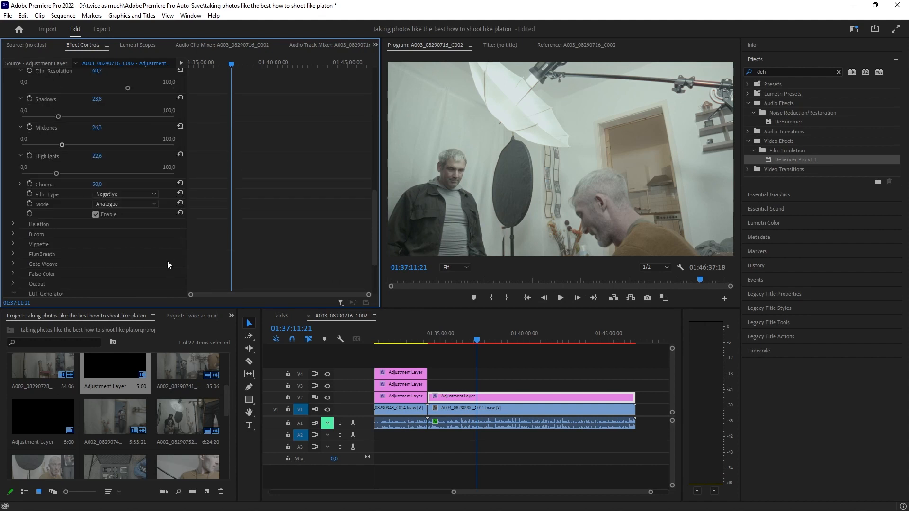
scroll(175, 242, "up", 10)
scroll(150, 180, "down", 2)
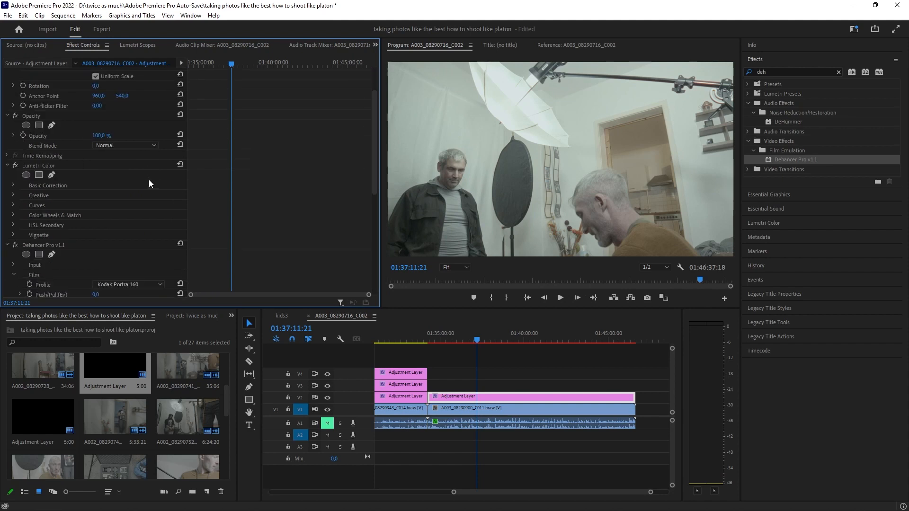
scroll(149, 180, "down", 4)
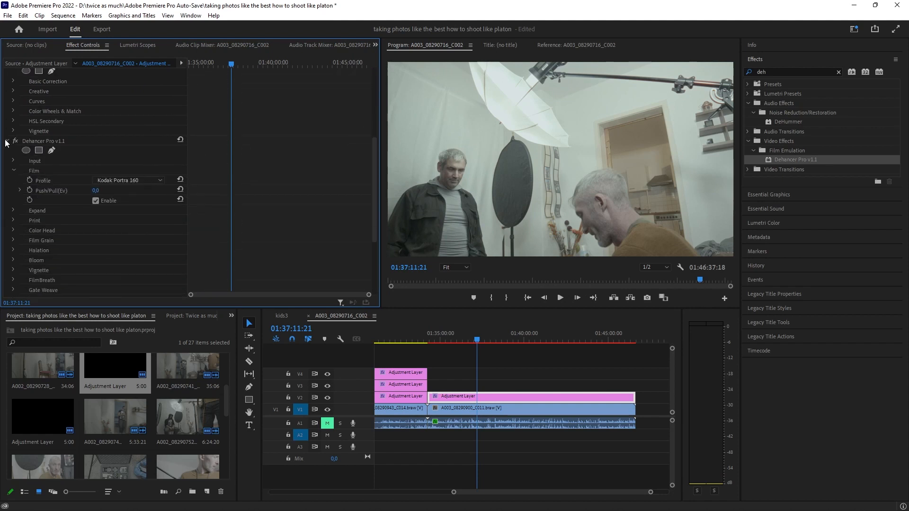